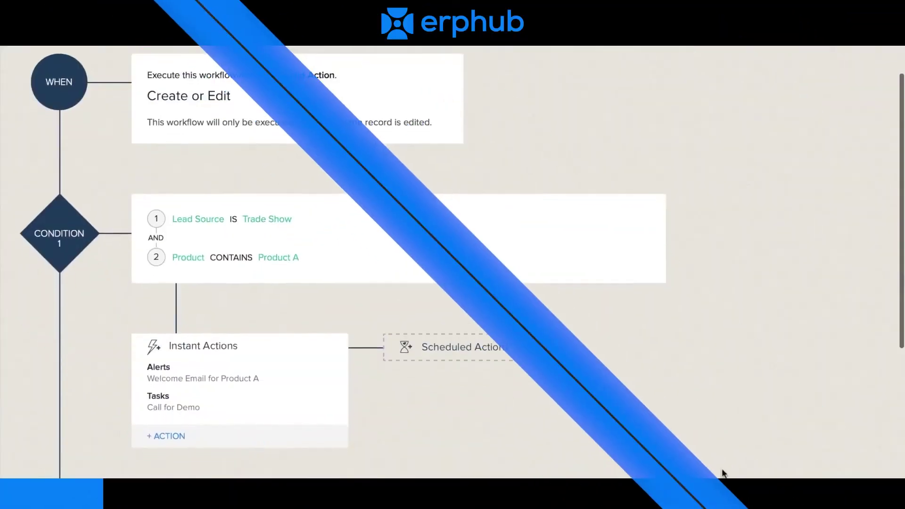
# Scroll through the example workflow diagram with its two conditions
pyautogui.scroll(-3, 724, 473)
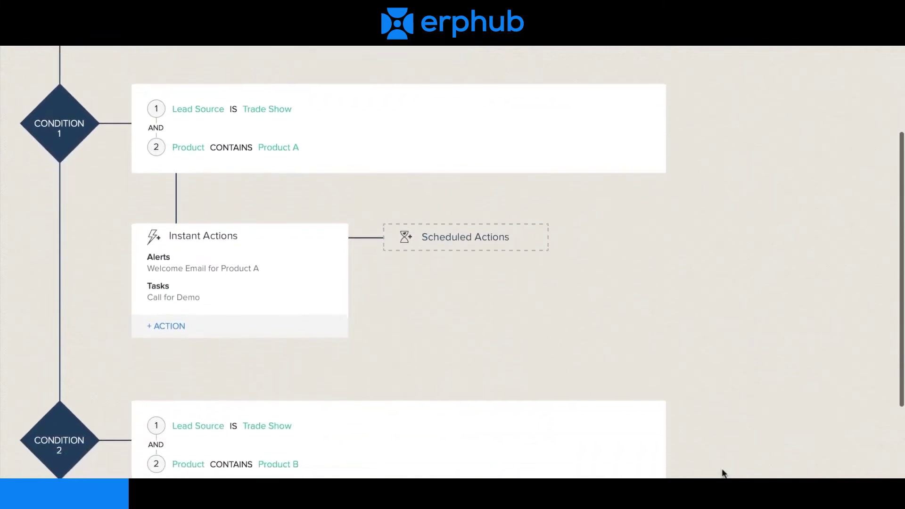
pyautogui.scroll(-3, 724, 473)
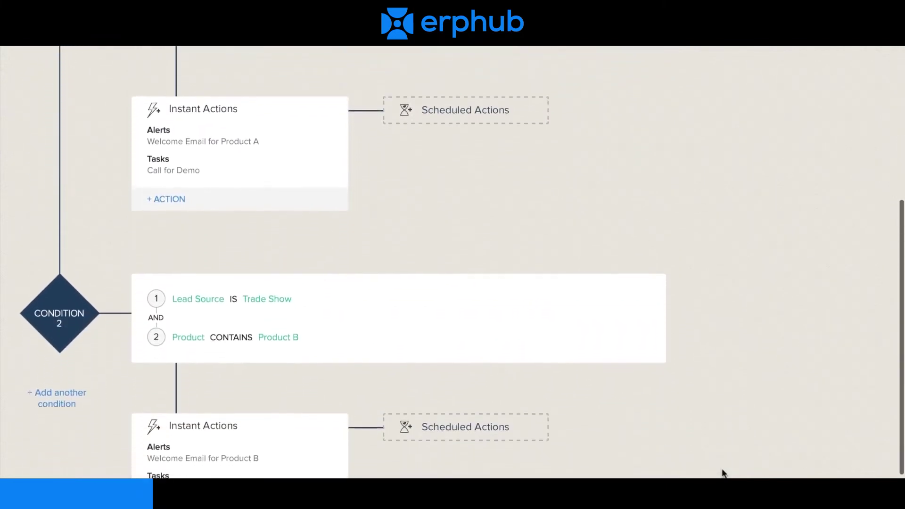
pyautogui.scroll(-3, 724, 473)
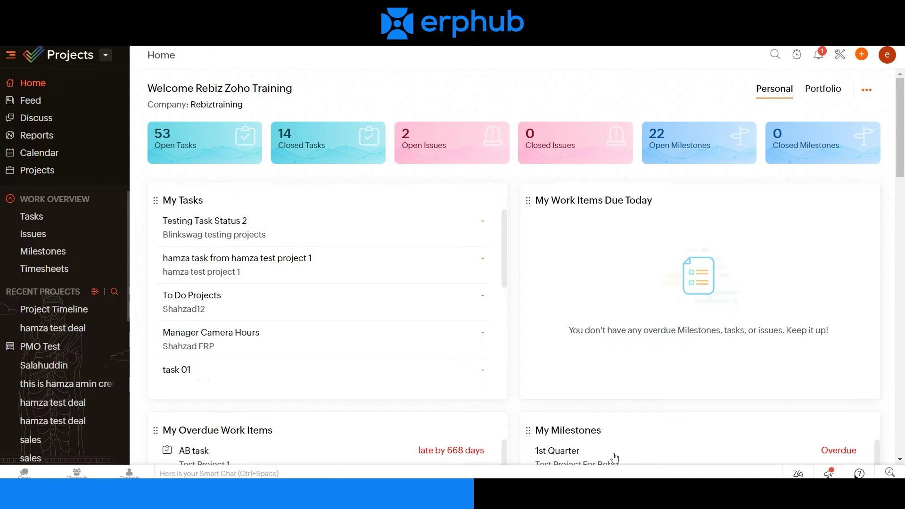
# Go to Setup > Task Automation > Workflow Rules to list the existing rules
pyautogui.click(839, 56)
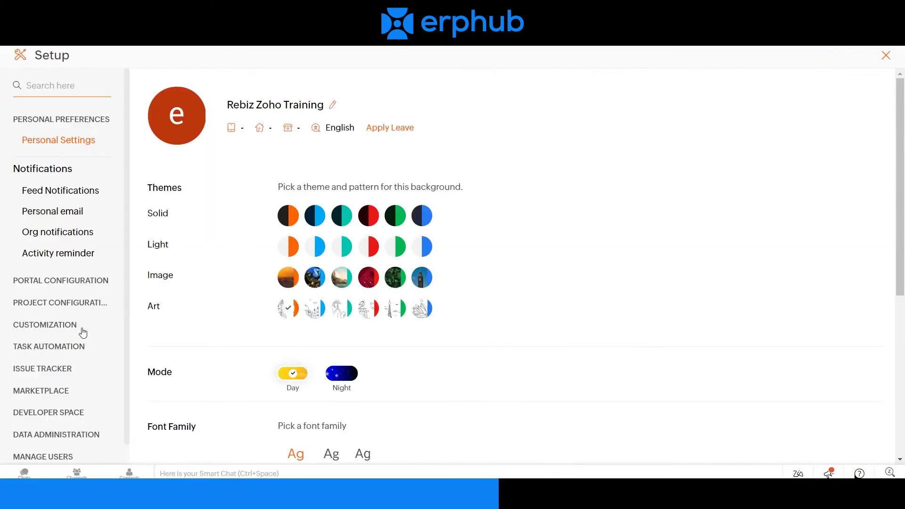
pyautogui.click(54, 348)
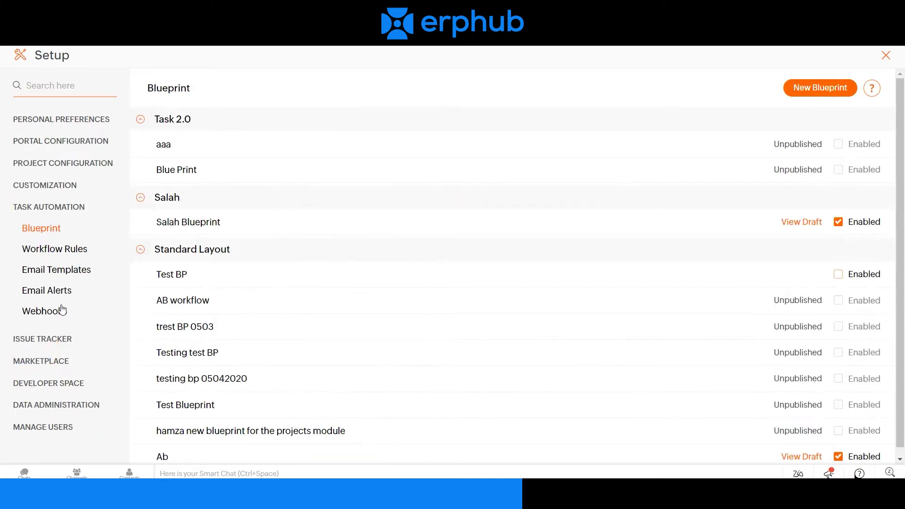
pyautogui.click(60, 255)
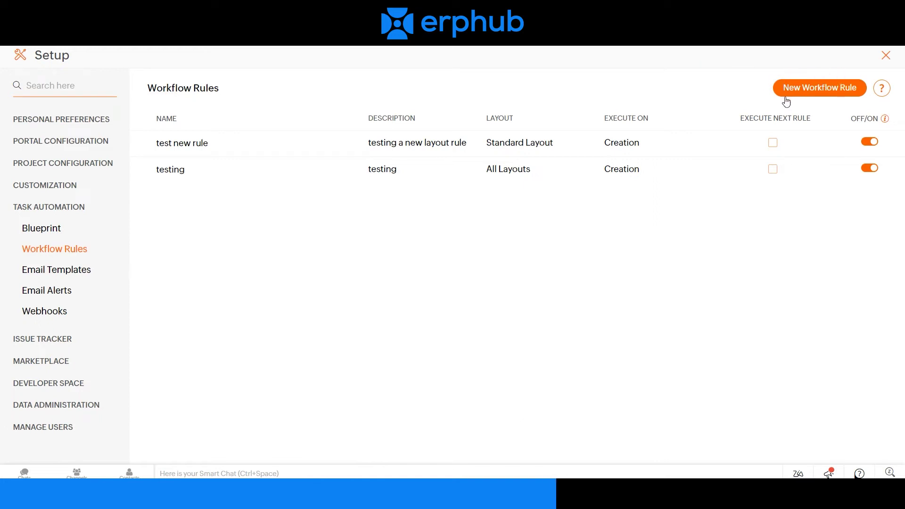
# Create a workflow rule named 'Update Reminders and Department Field' executing on Creation
pyautogui.click(822, 90)
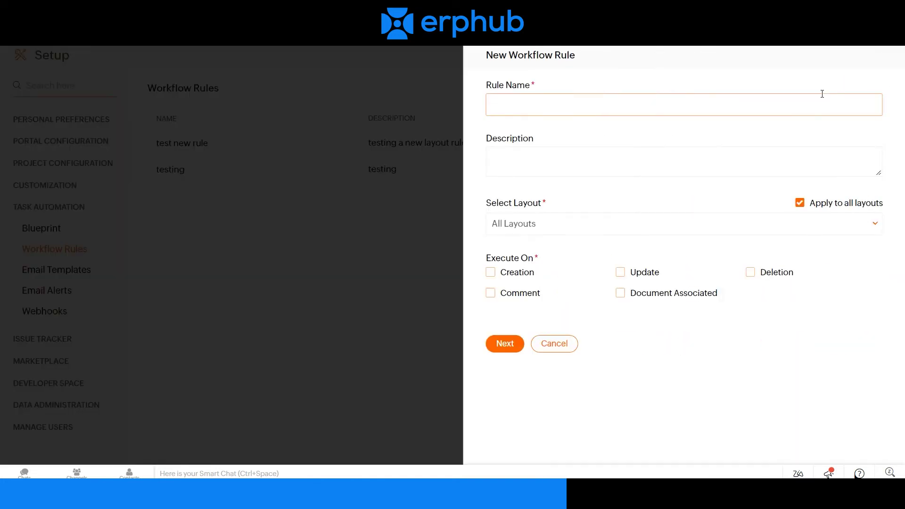
pyautogui.click(686, 108)
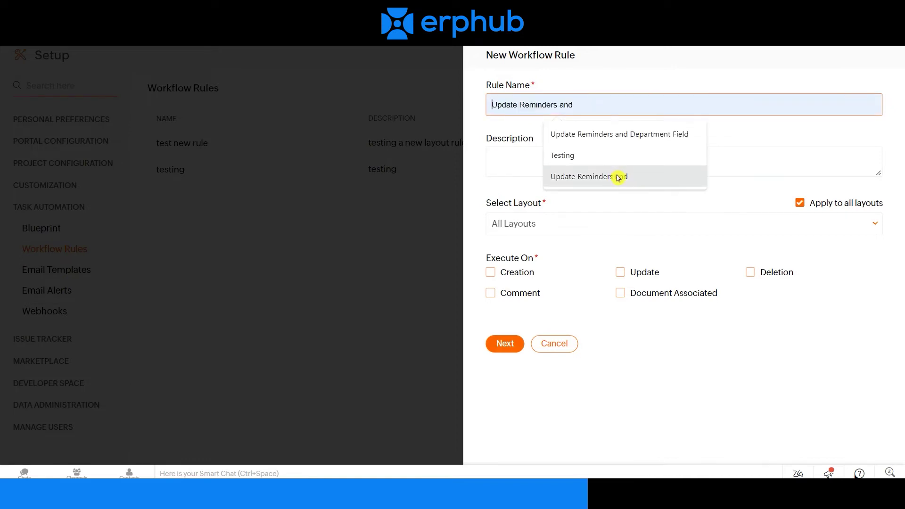
pyautogui.click(635, 135)
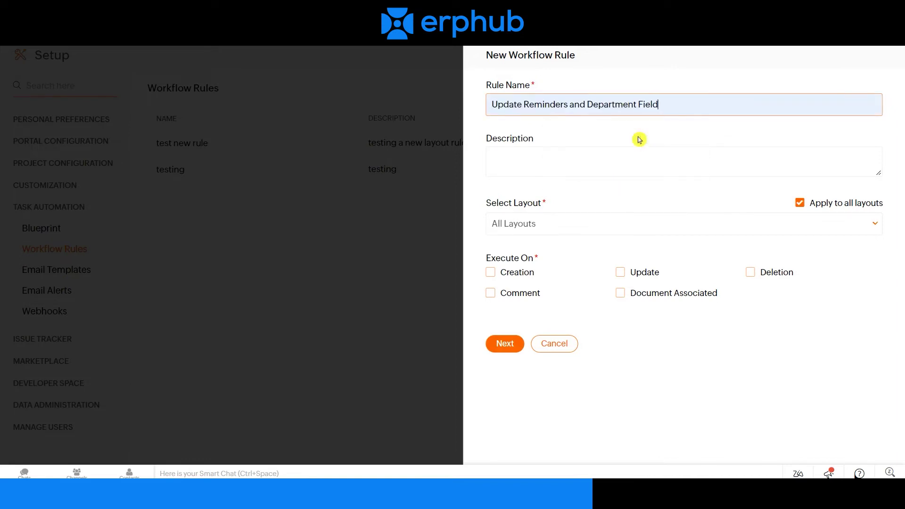
pyautogui.click(490, 273)
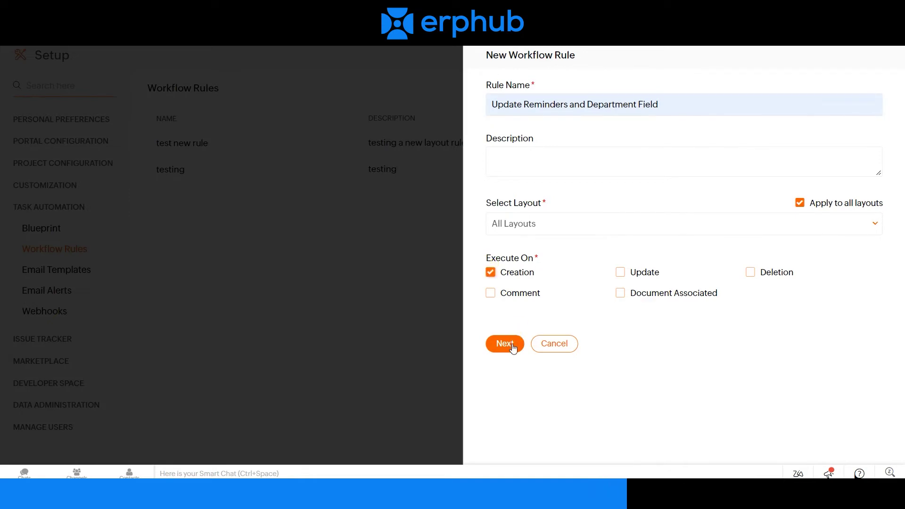
pyautogui.click(505, 344)
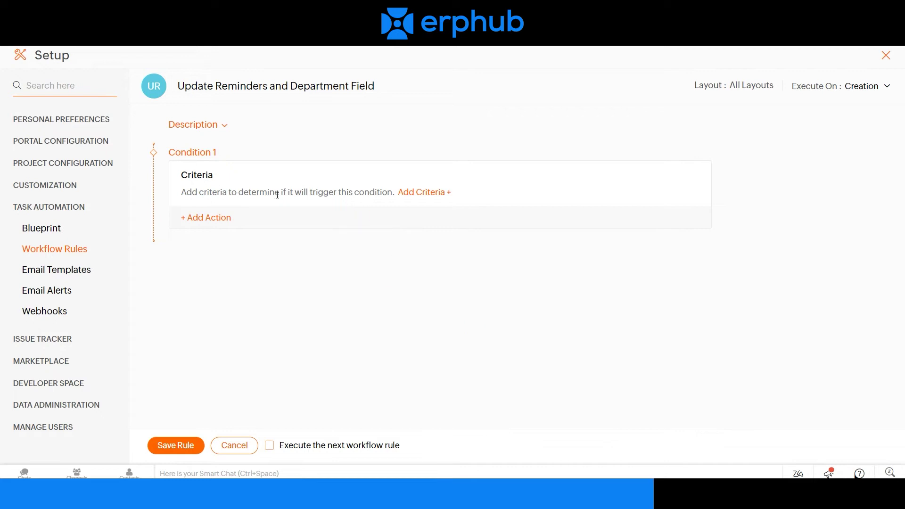
# Add a Condition 1 criterion requiring Priority Is High
pyautogui.click(433, 193)
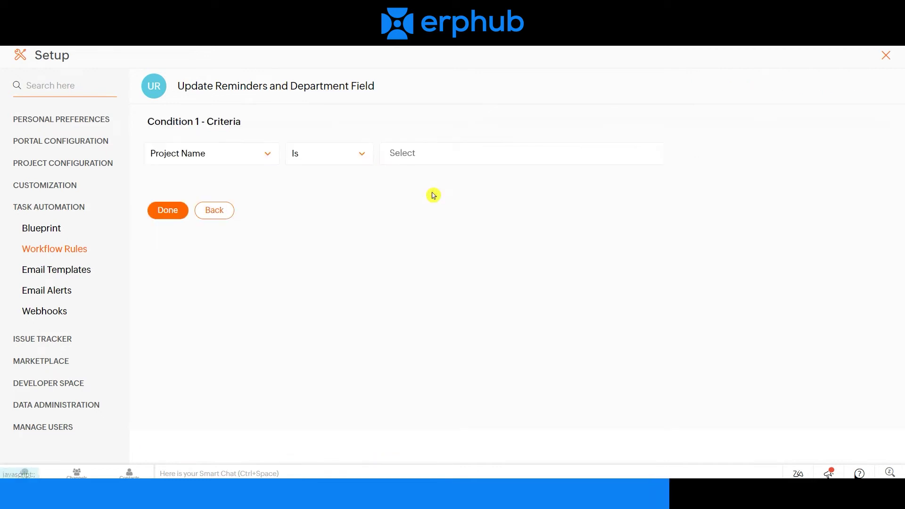
pyautogui.click(243, 162)
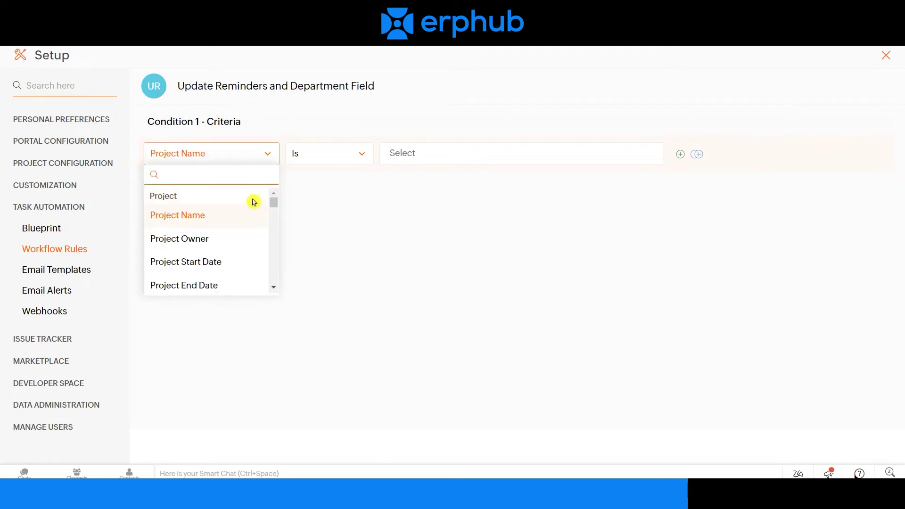
pyautogui.write('priority')
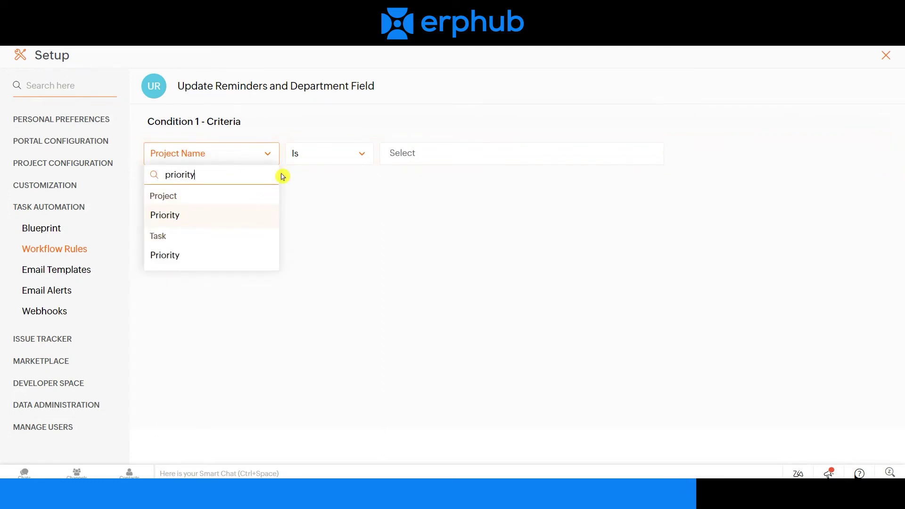
pyautogui.click(264, 215)
pyautogui.click(427, 156)
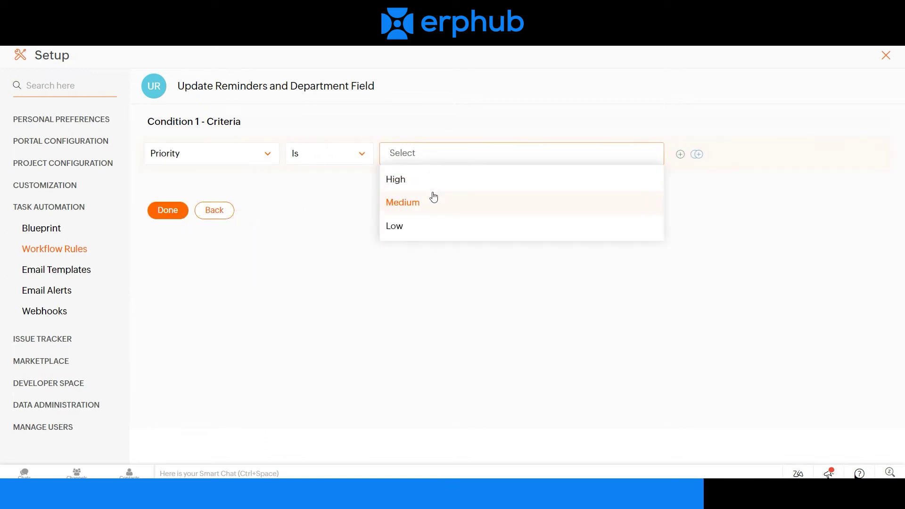
pyautogui.click(404, 181)
# Add an AND criterion requiring Project End Date Is Next 7 Days
pyautogui.click(680, 154)
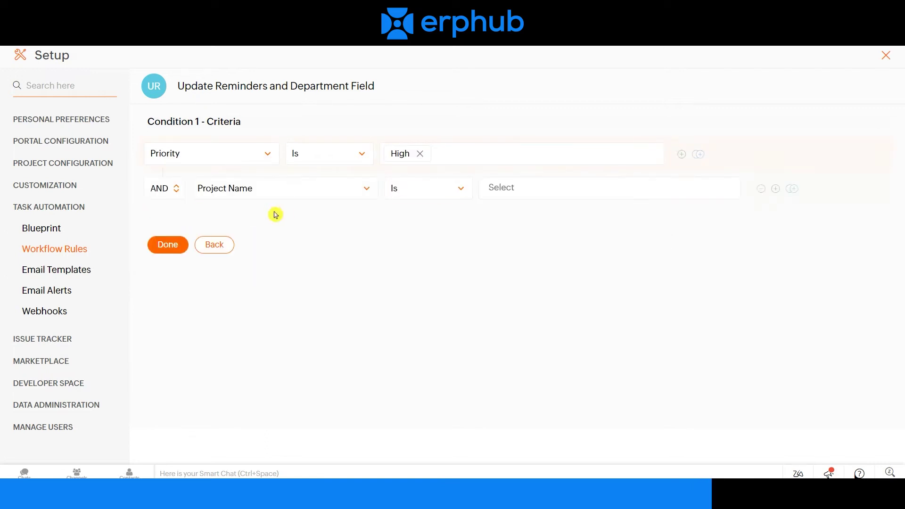
pyautogui.click(302, 195)
pyautogui.click(287, 318)
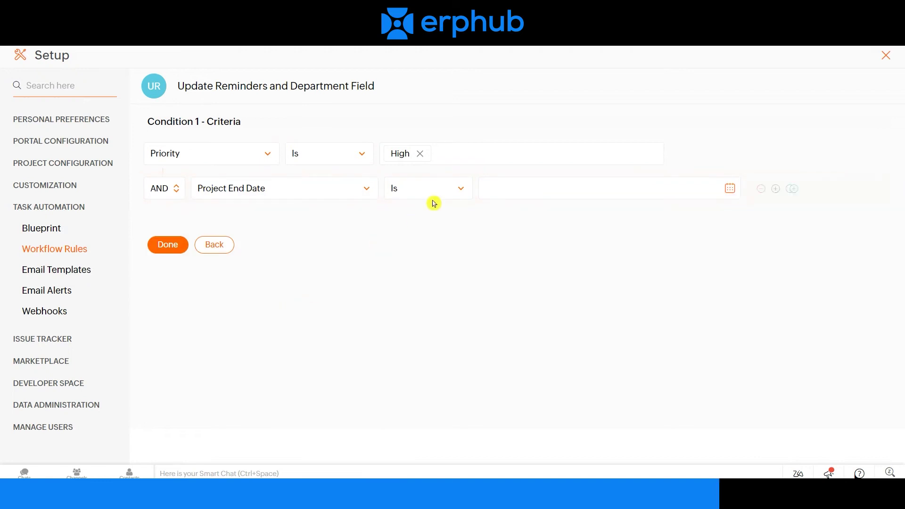
pyautogui.click(433, 199)
pyautogui.moveTo(469, 248); pyautogui.dragTo(475, 316)
pyautogui.click(427, 295)
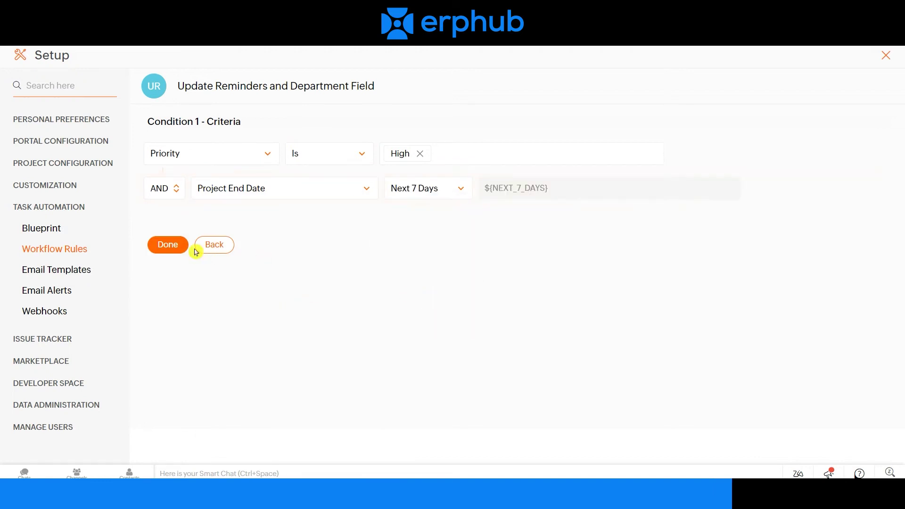
pyautogui.click(168, 246)
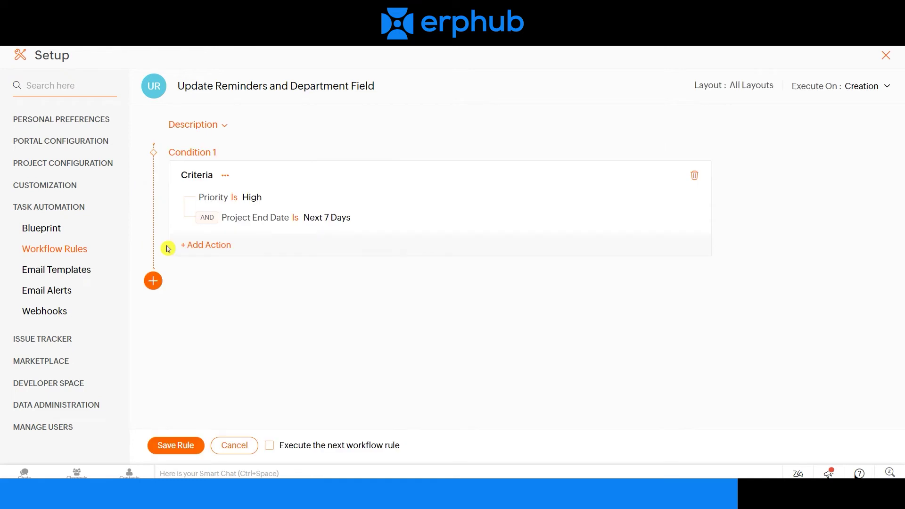
# Add an Update Field action setting Reminder to Daily, notifying the Project Owner
pyautogui.click(212, 251)
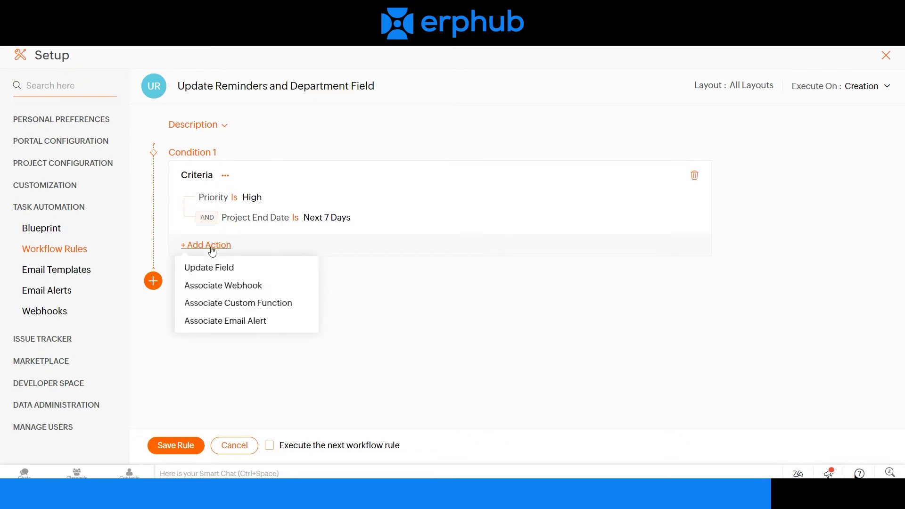
pyautogui.click(219, 275)
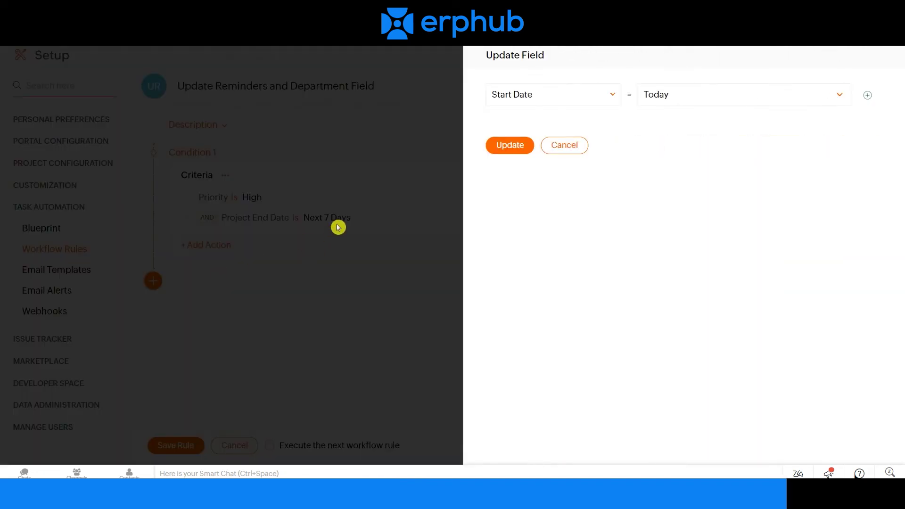
pyautogui.click(546, 104)
pyautogui.write('e')
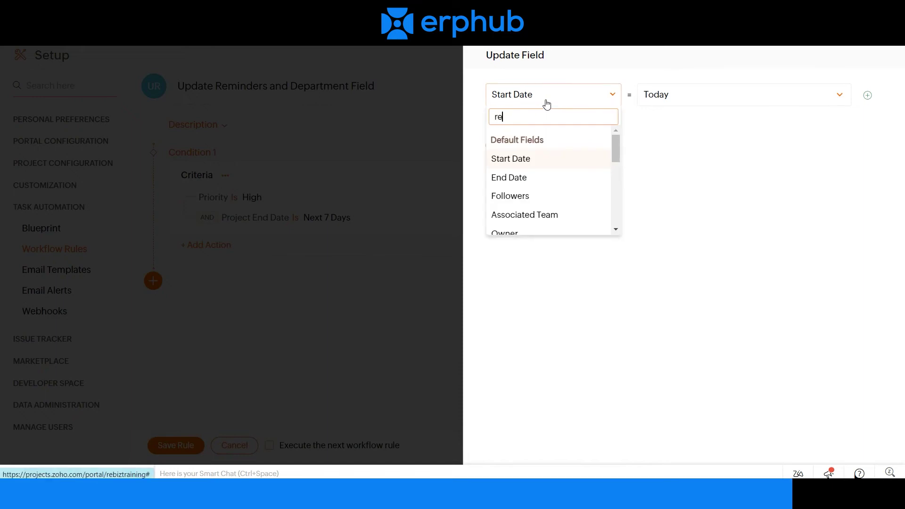
pyautogui.write('eminder')
pyautogui.click(531, 155)
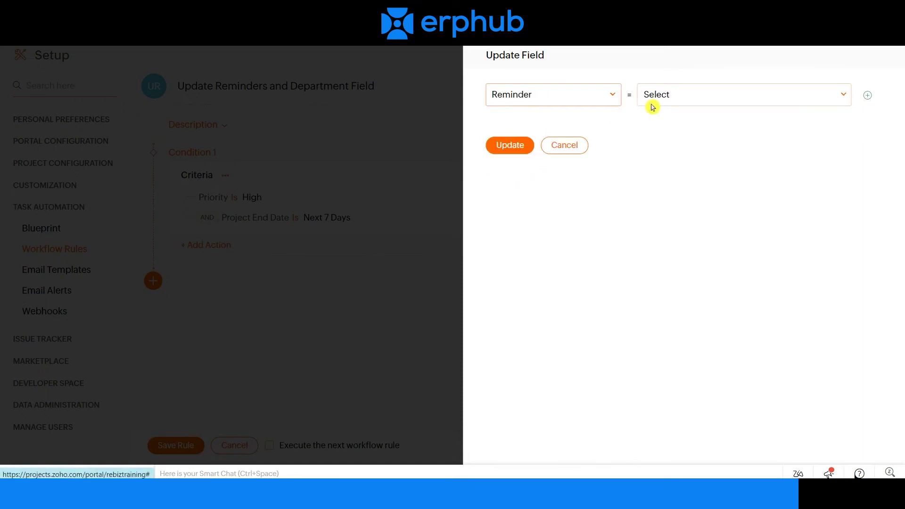
pyautogui.click(675, 98)
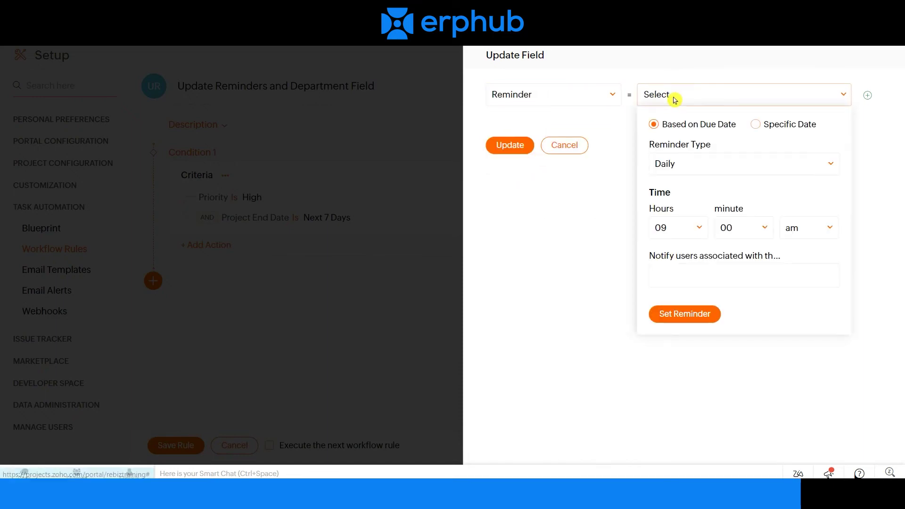
pyautogui.click(690, 271)
pyautogui.write('project')
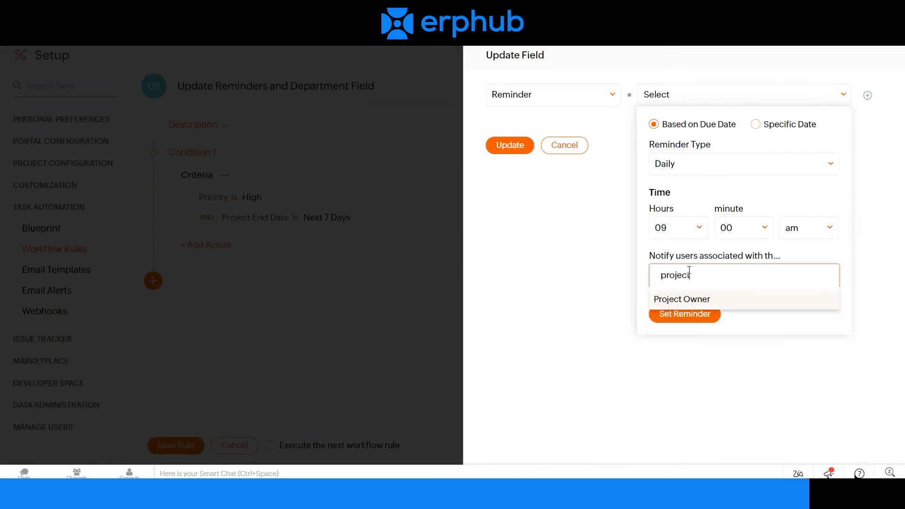
pyautogui.click(691, 299)
pyautogui.click(692, 314)
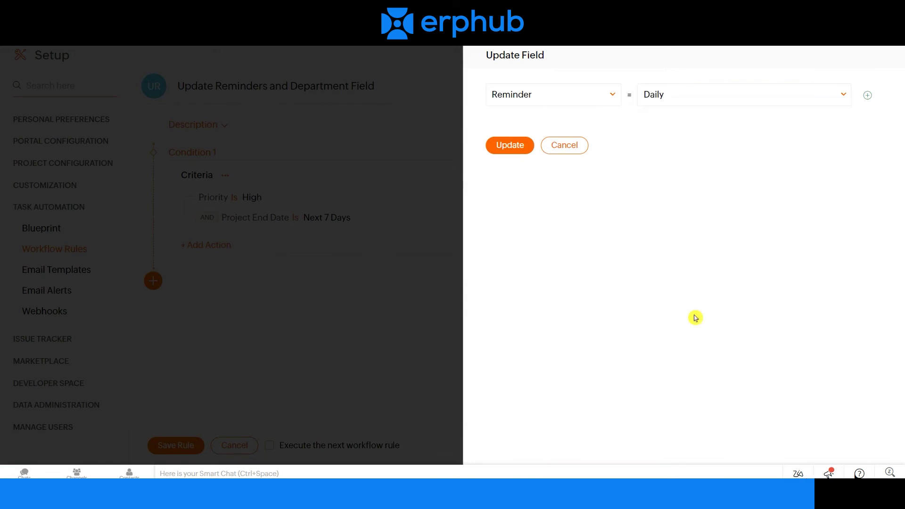
# Add Department = Operational Excellence to the action and apply the updates
pyautogui.click(868, 95)
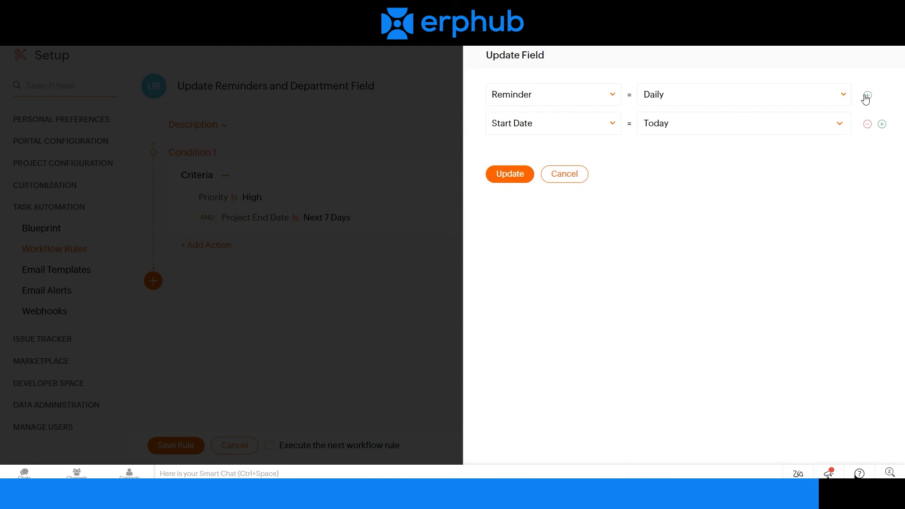
pyautogui.click(578, 126)
pyautogui.moveTo(620, 178); pyautogui.dragTo(615, 260)
pyautogui.click(537, 255)
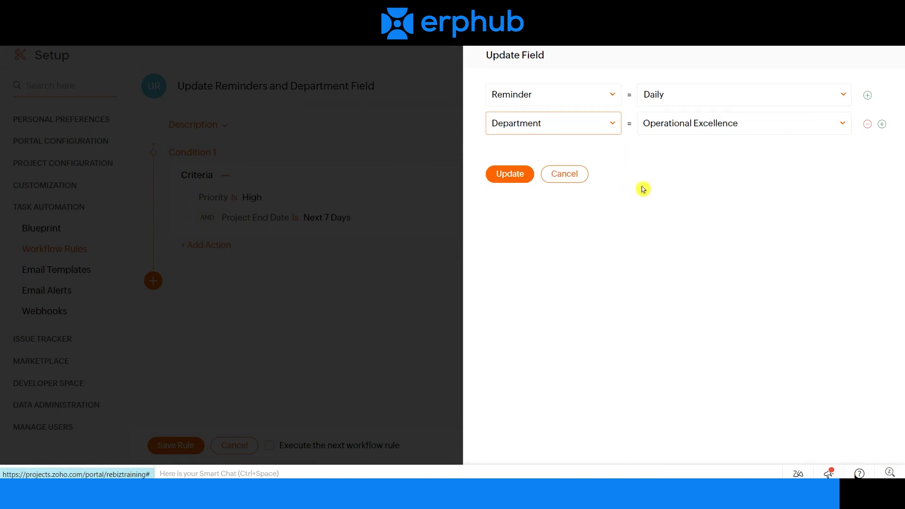
pyautogui.click(515, 180)
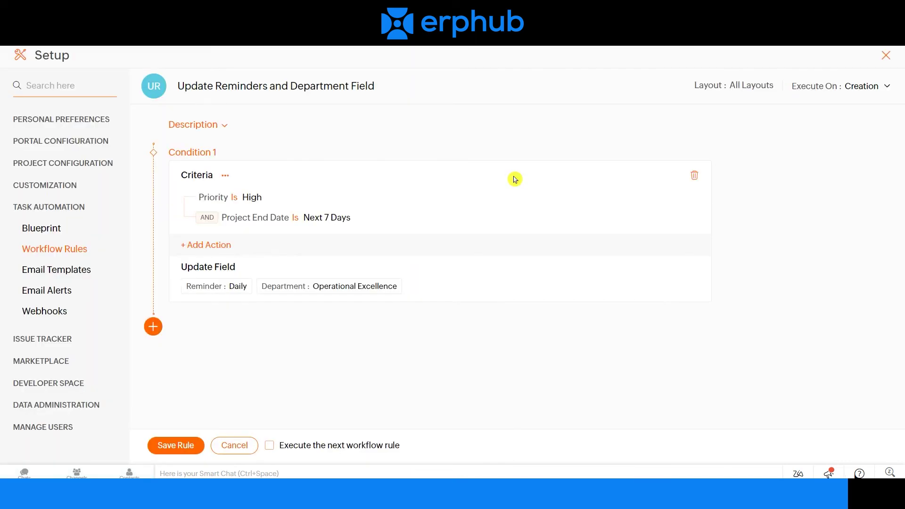
# Save the workflow rule
pyautogui.click(176, 445)
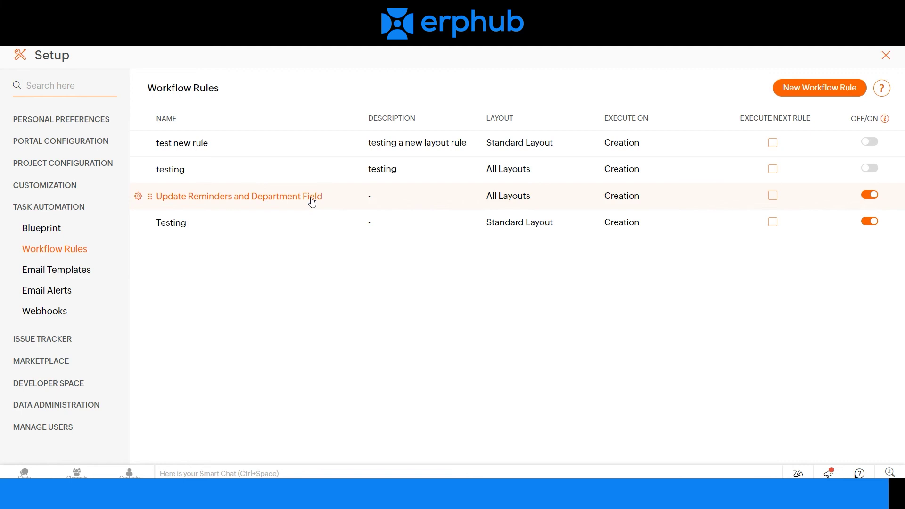
# Start a blank new workflow rule
pyautogui.click(824, 91)
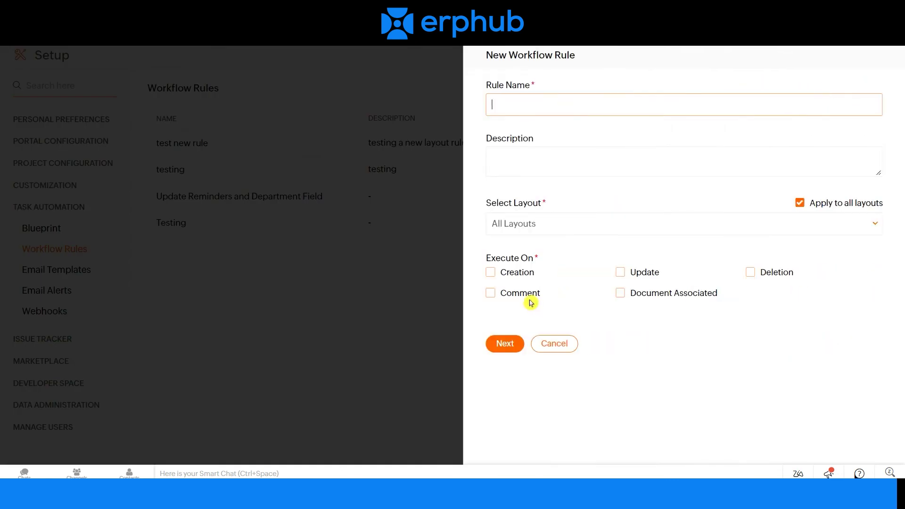